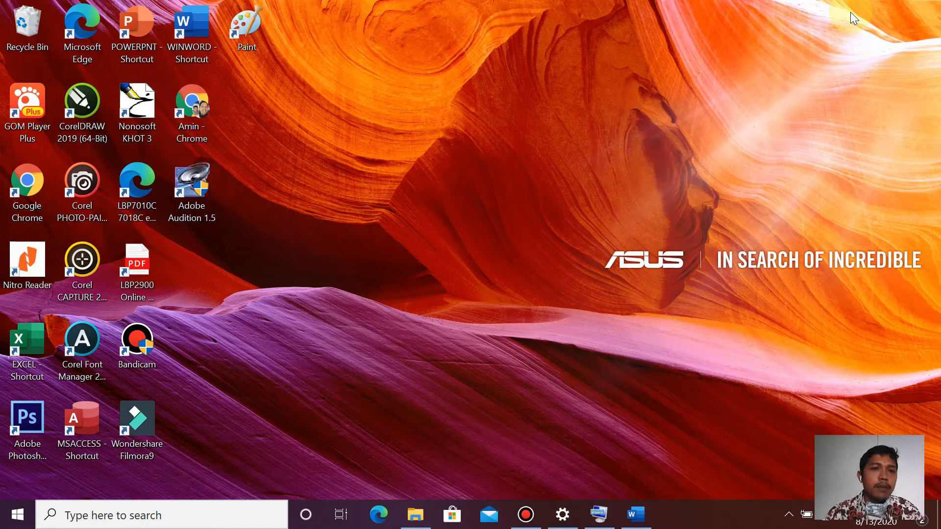
Step: Switch to the open Word document
left_click(632, 513)
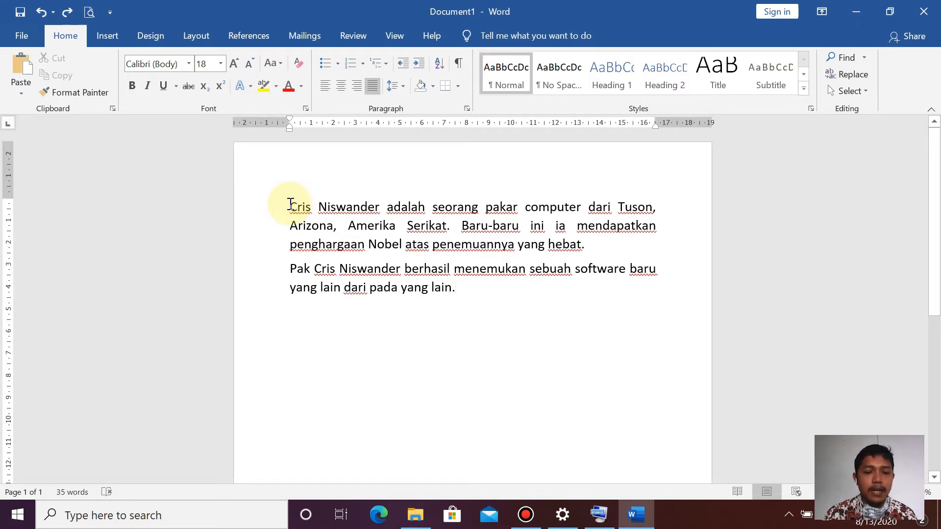
Step: Try bold formatting on the person's name that opens the first paragraph, and undo it
left_click_drag(289, 206, 354, 209)
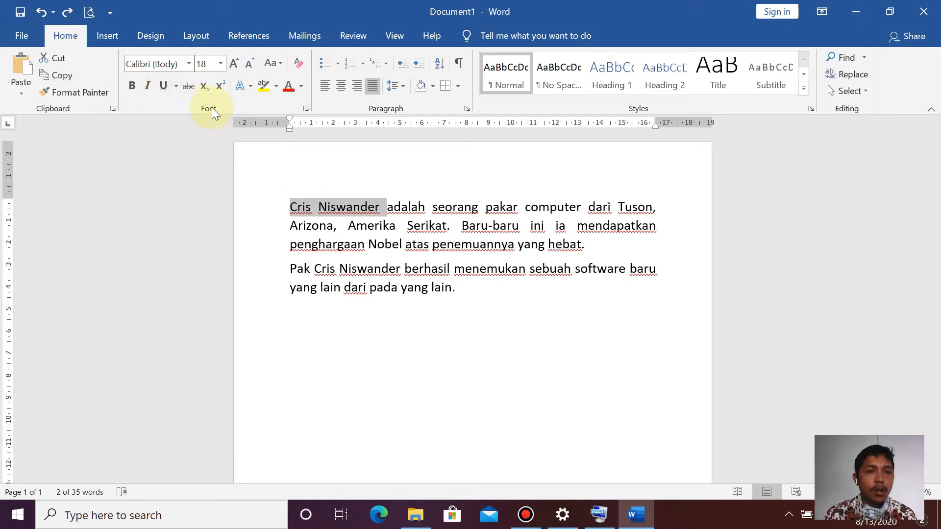
left_click(134, 87)
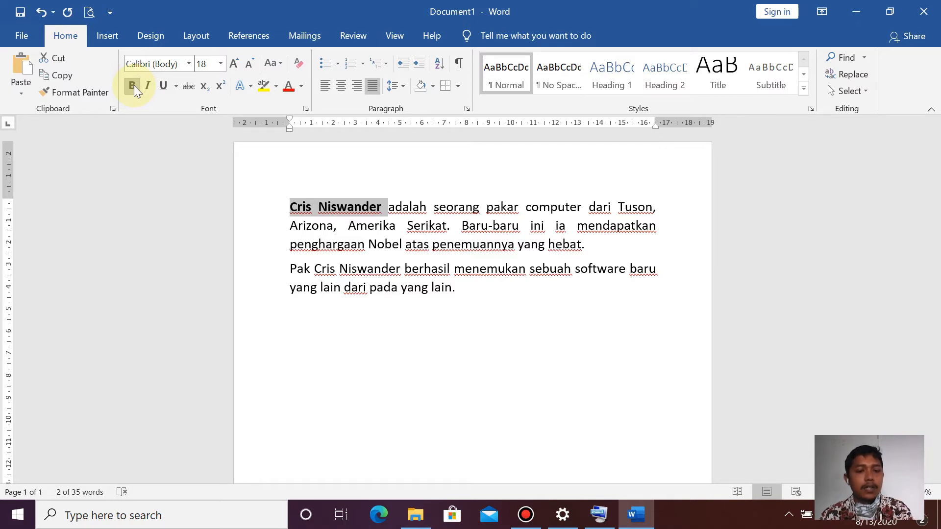
key("ctrl+z")
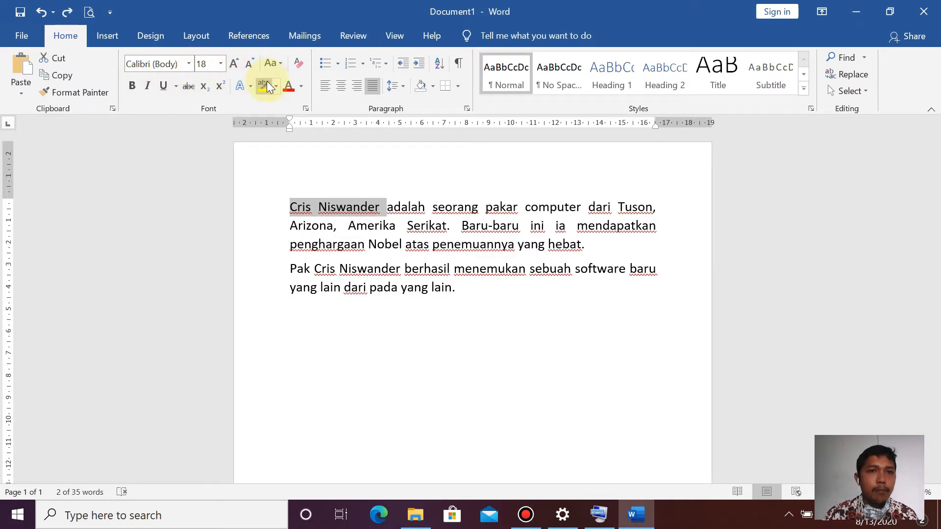
Step: Try applying the Bold font style to the selected name through the Font dialog, and undo it
left_click(308, 112)
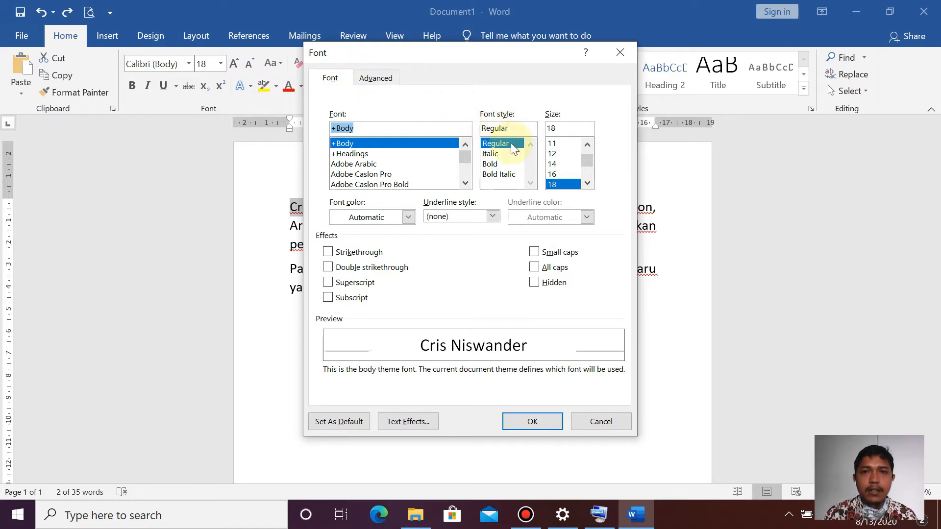
left_click(495, 166)
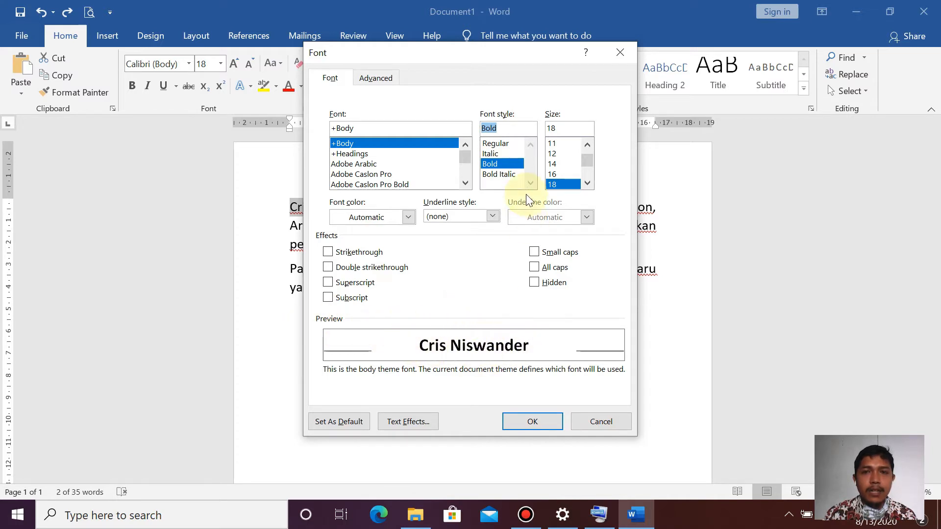
left_click(505, 145)
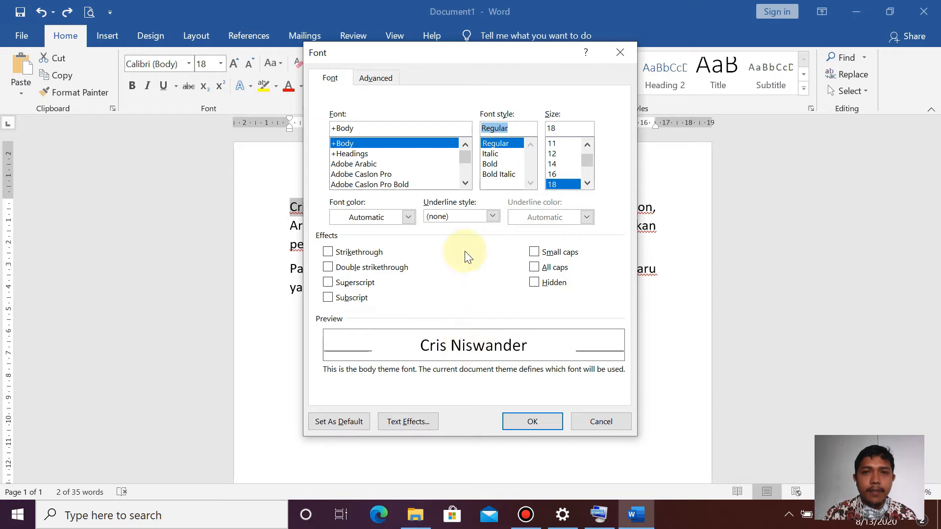
left_click(488, 165)
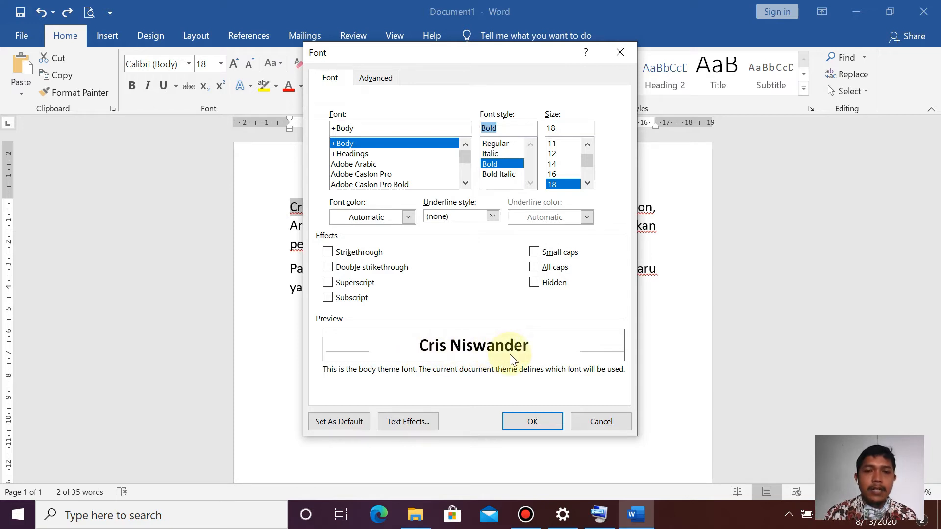
left_click(527, 423)
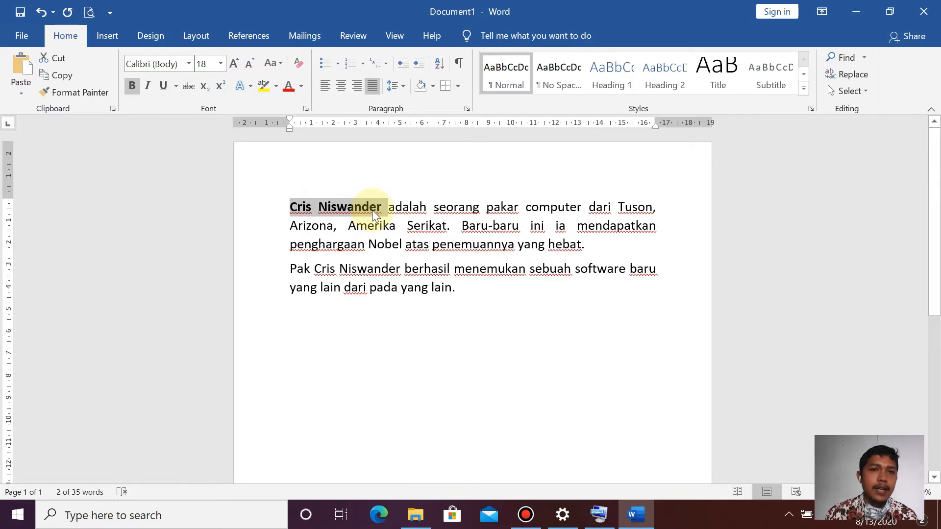
key("ctrl+z")
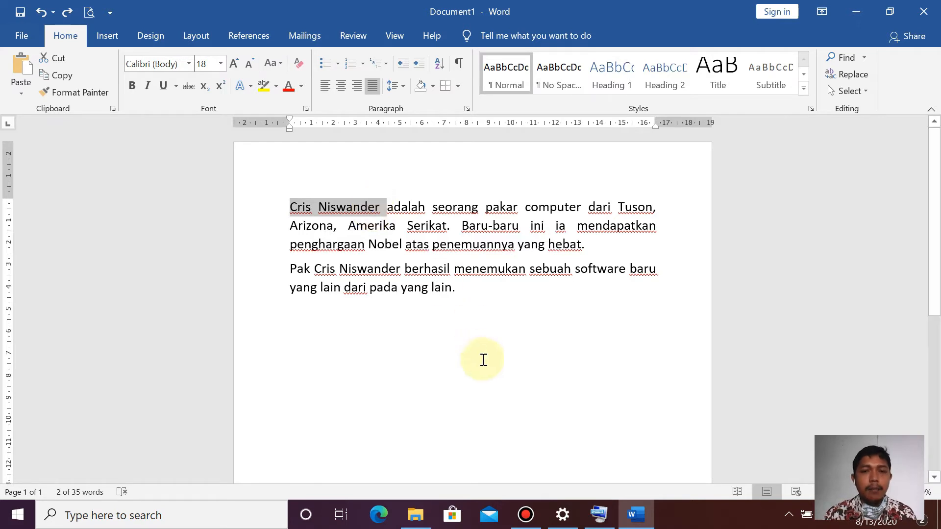
Step: Show the On-Screen Keyboard below the paragraphs and select the person's name at the start of the text
left_click(601, 516)
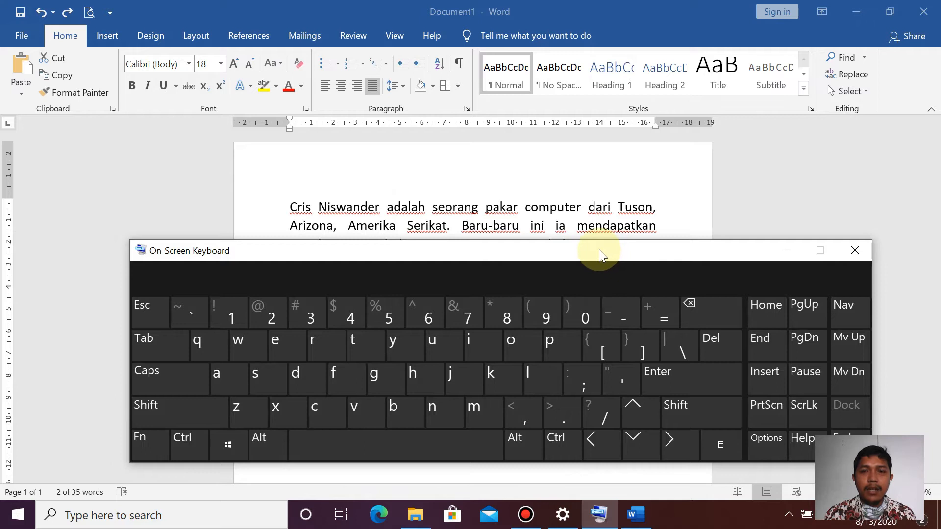
left_click_drag(596, 255, 587, 308)
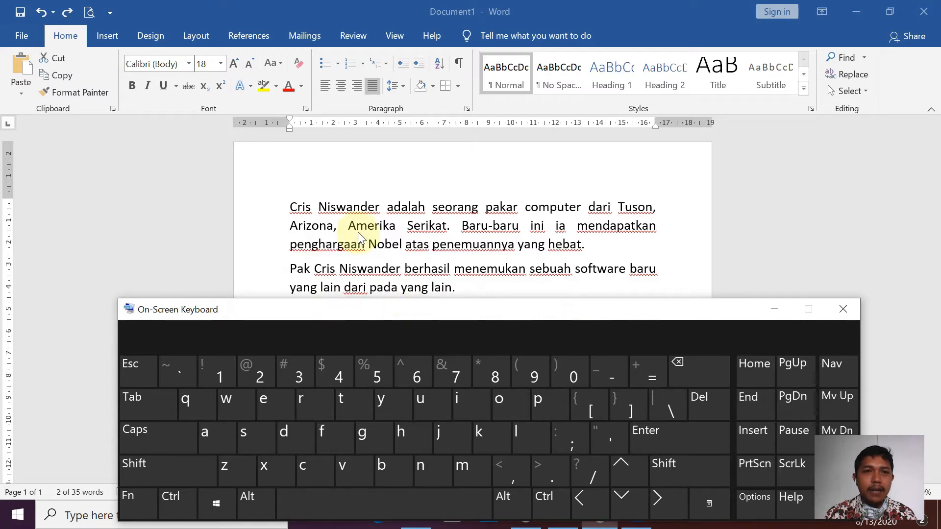
left_click_drag(320, 210, 299, 208)
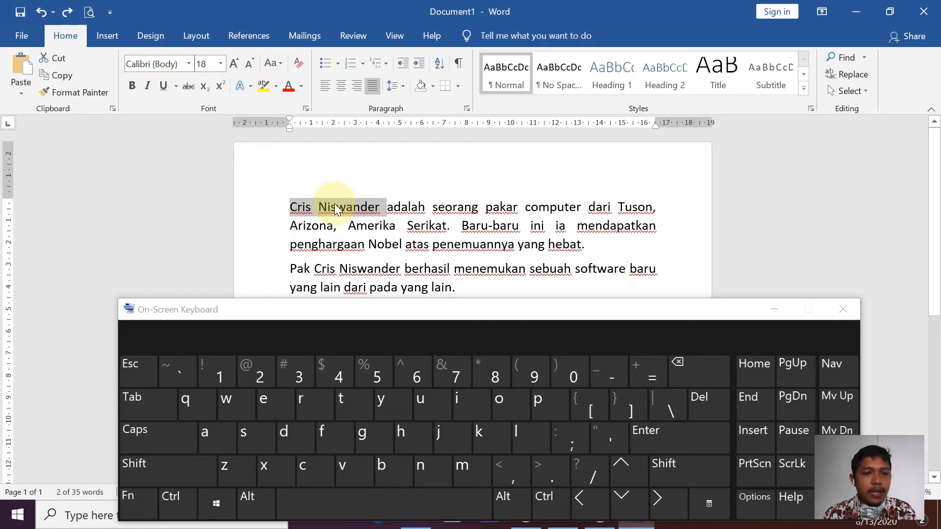
Step: Toggle bold on and off for the selected name and look at its settings in the Font dialog
key("ctrl")
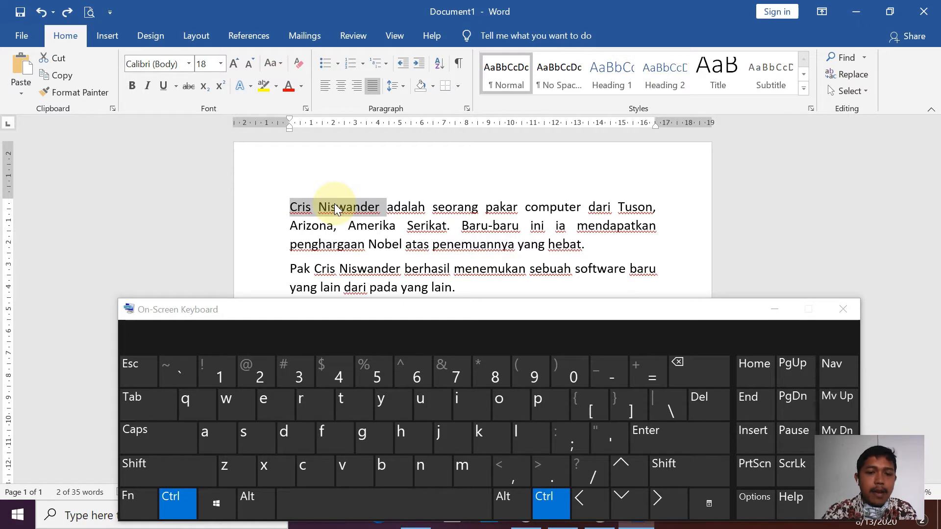
key("ctrl+b")
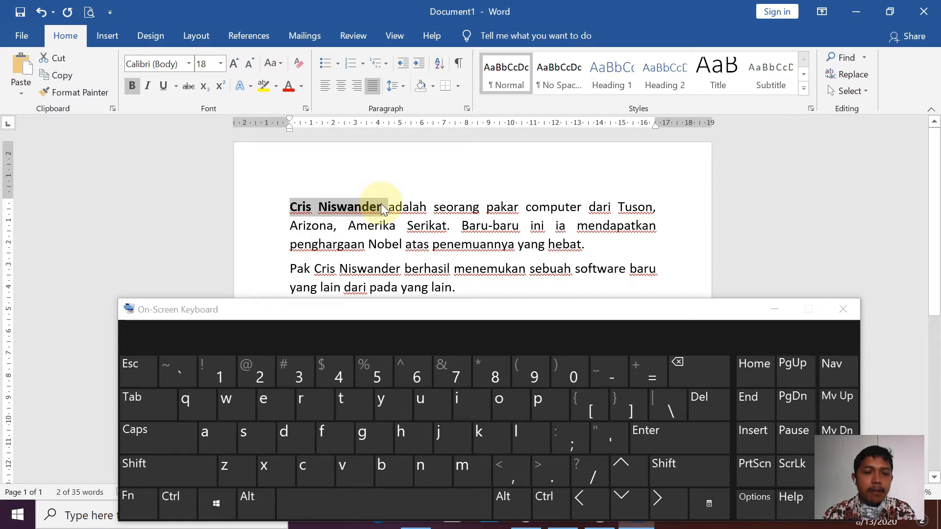
key("ctrl")
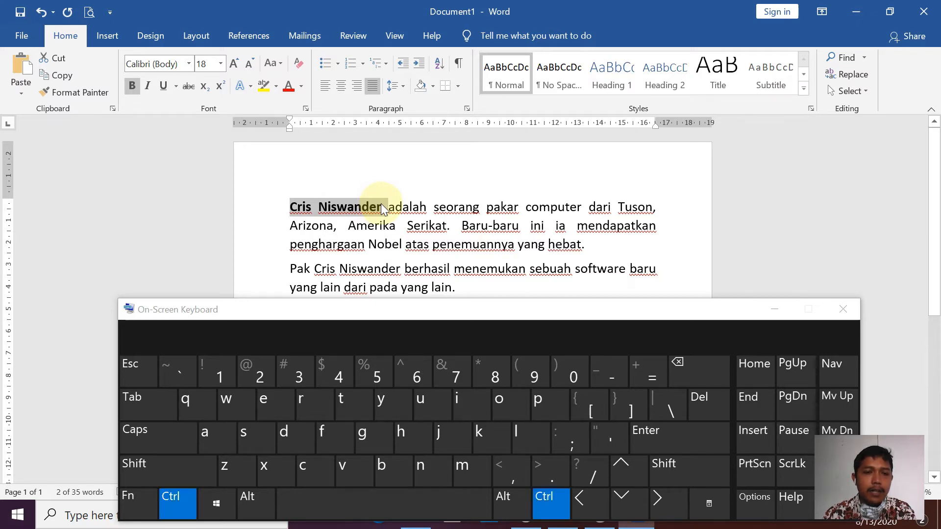
key("ctrl+b")
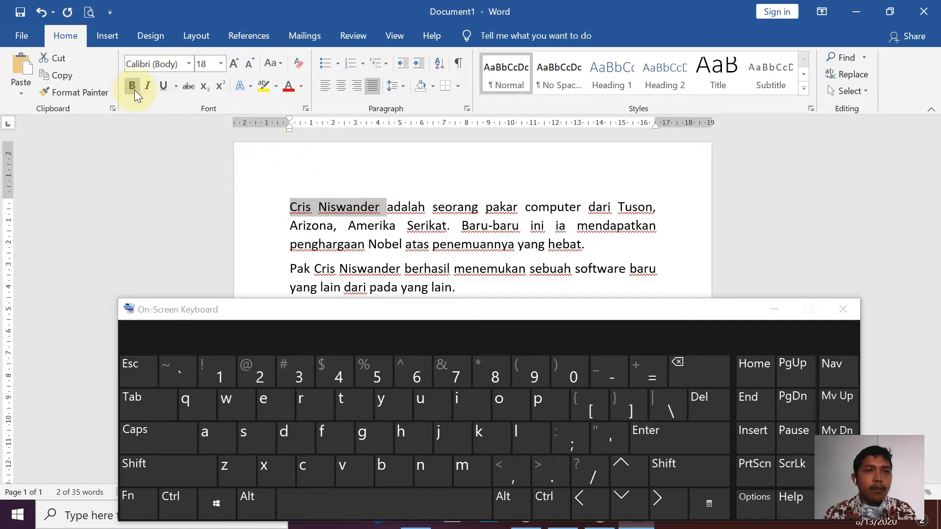
left_click(305, 109)
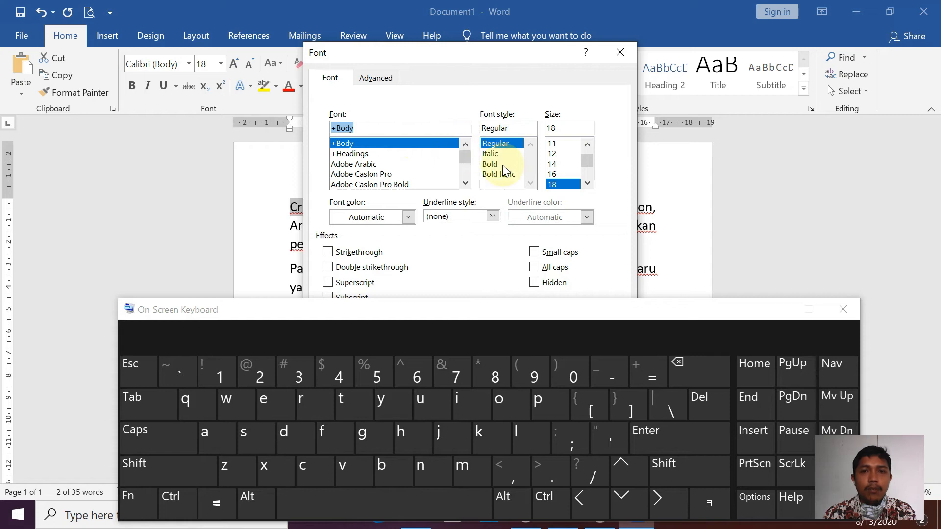
left_click(621, 52)
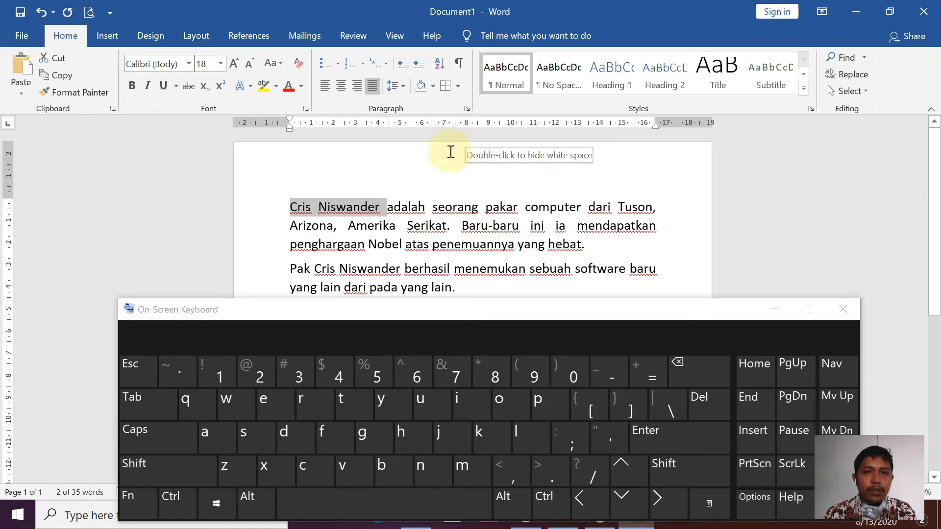
Step: Make the selected name bold and minimize the On-Screen Keyboard
key("ctrl")
key("ctrl+b")
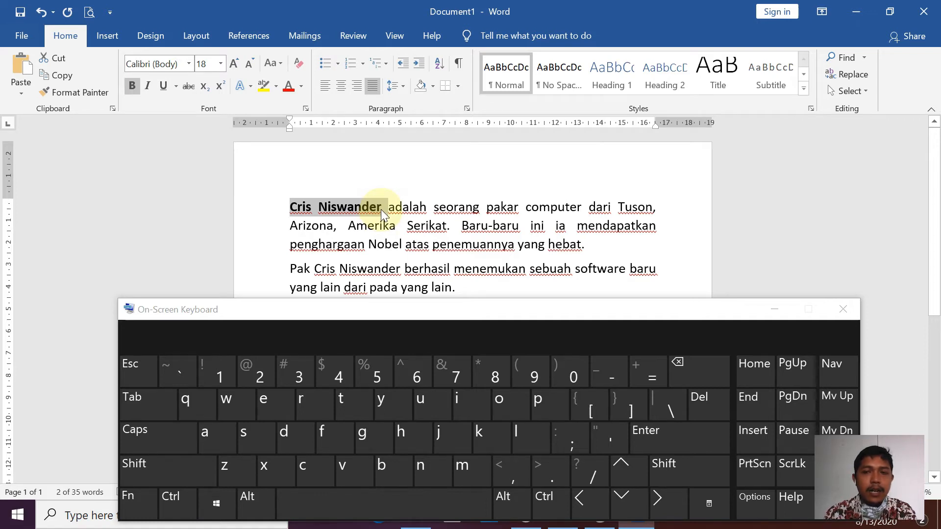
left_click(772, 308)
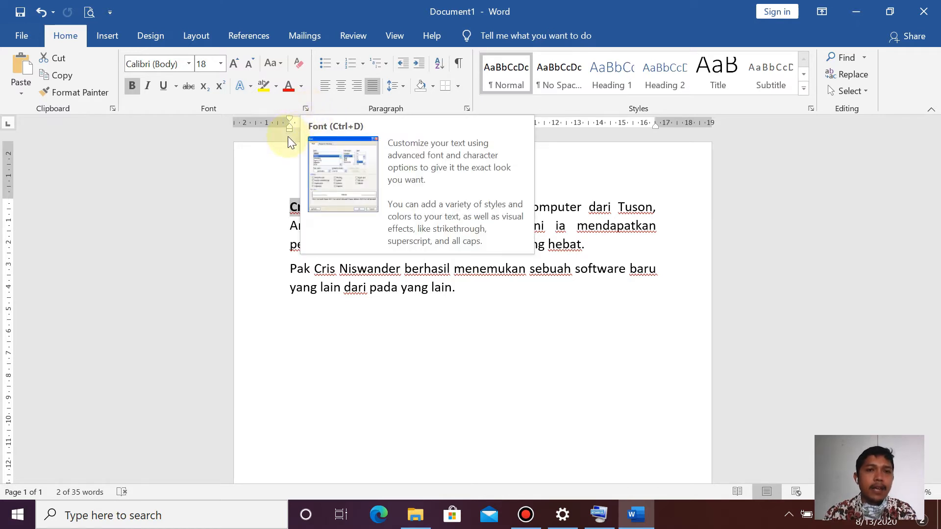
Step: Bring back the On-Screen Keyboard, try to open the Font dialog with it, and minimize it again
left_click(600, 519)
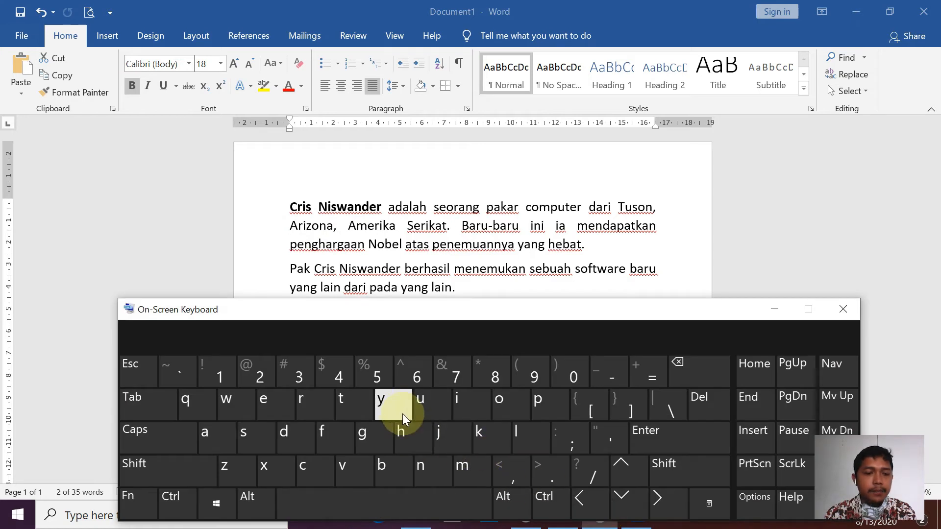
key("ctrl")
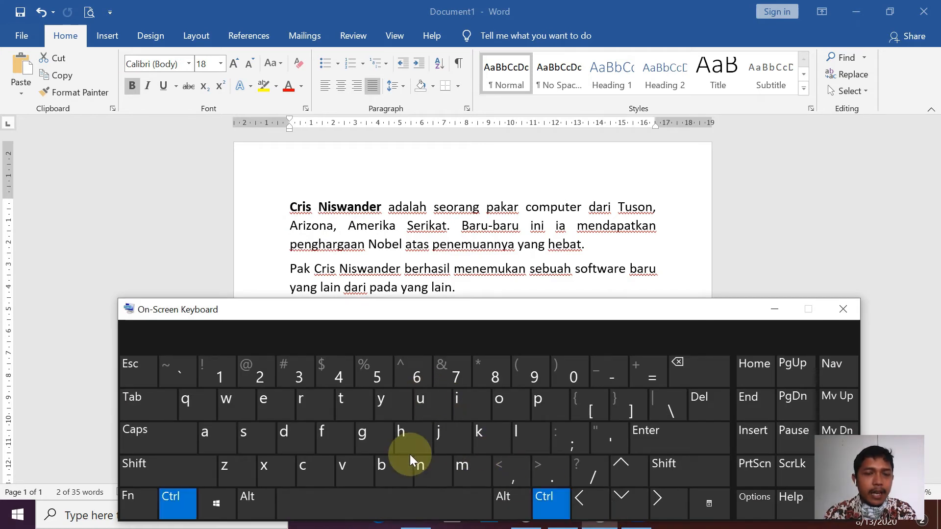
left_click(296, 436)
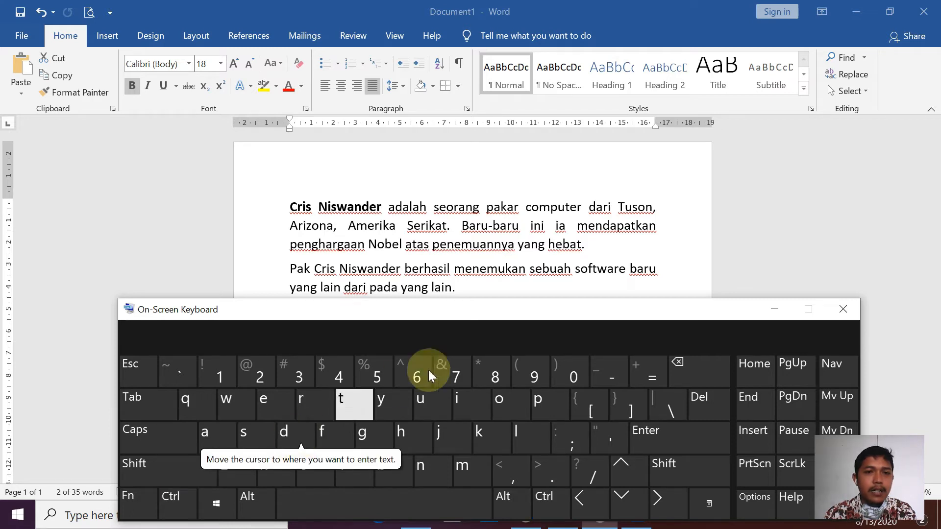
left_click(296, 436, "ctrl")
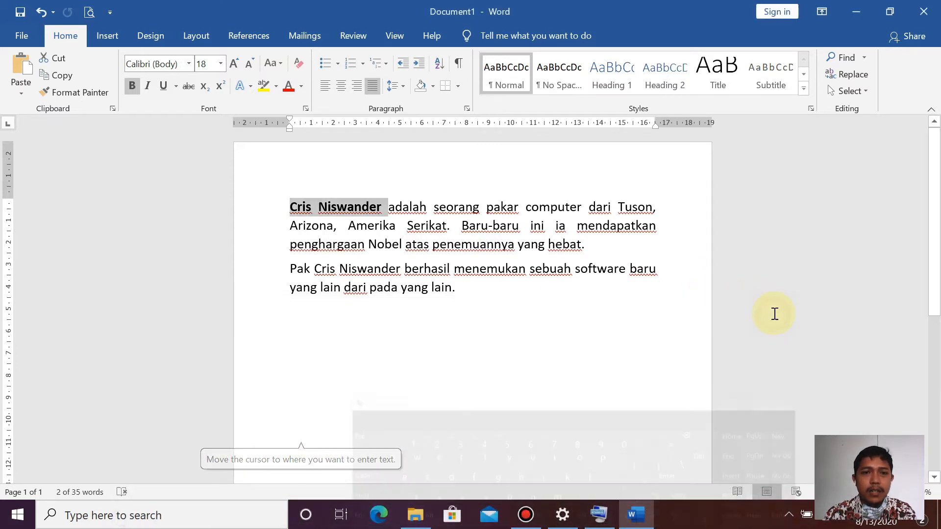
left_click(774, 312)
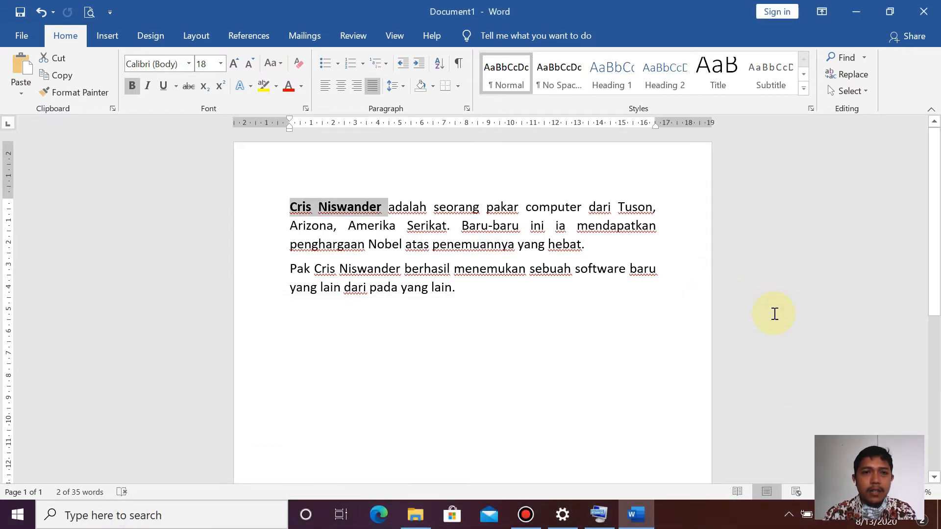
Step: View the bold name's settings in the Font dialog twice, dismissing it without changes each time
key("ctrl+d")
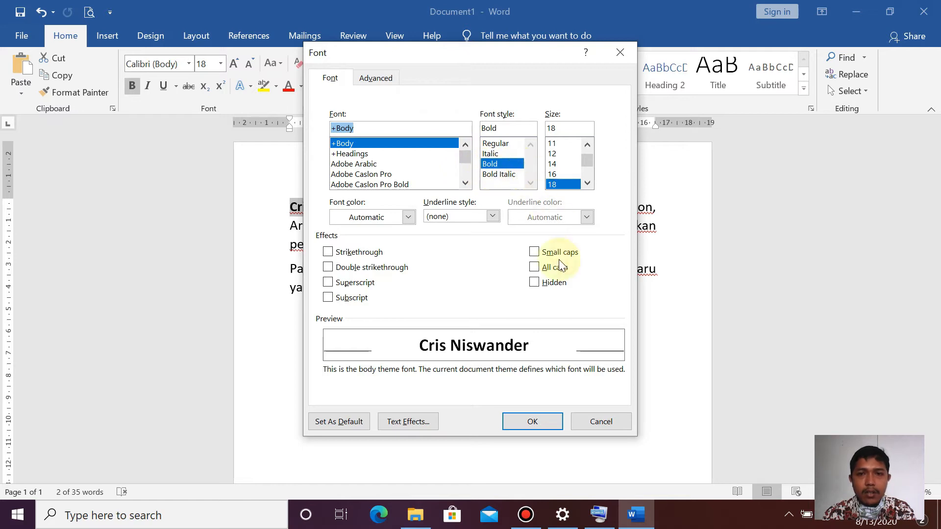
left_click(588, 424)
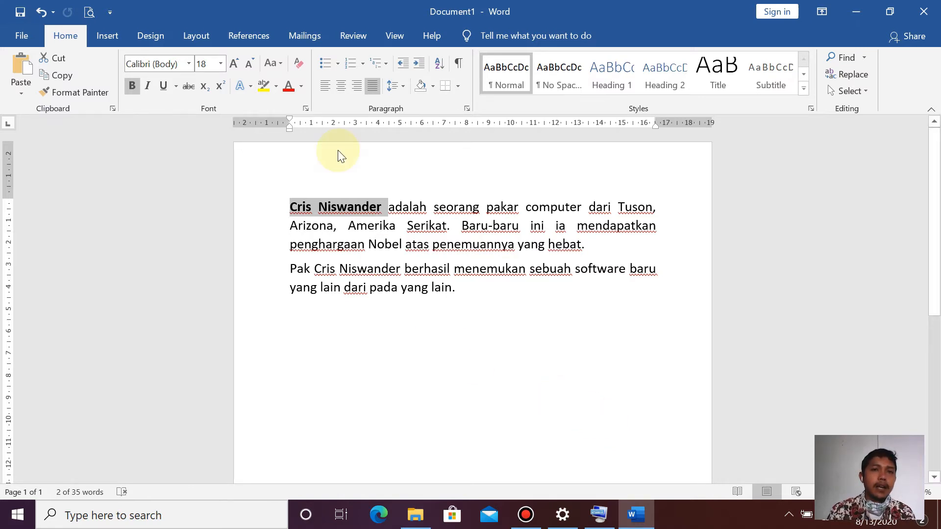
left_click(306, 109)
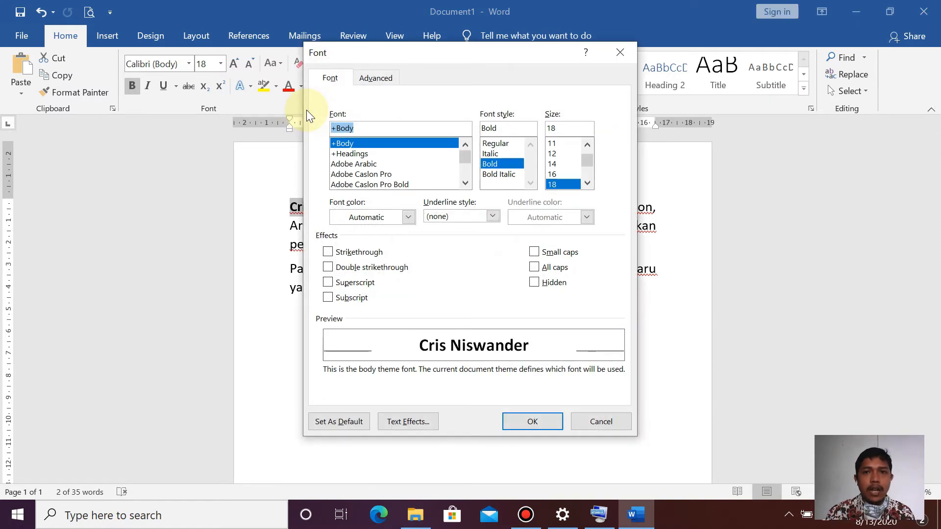
left_click(598, 427)
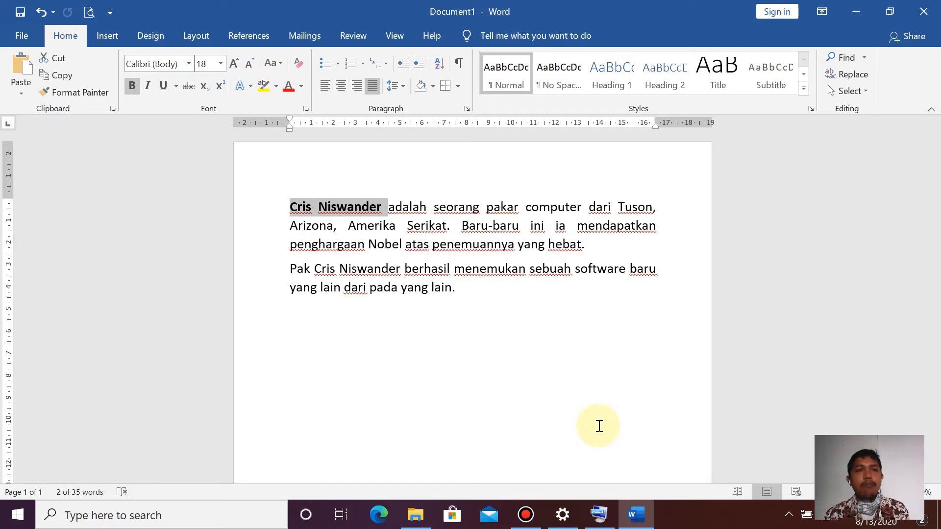
Step: Try underlining the word "computer" in the first paragraph, and undo the underline
left_click(420, 196)
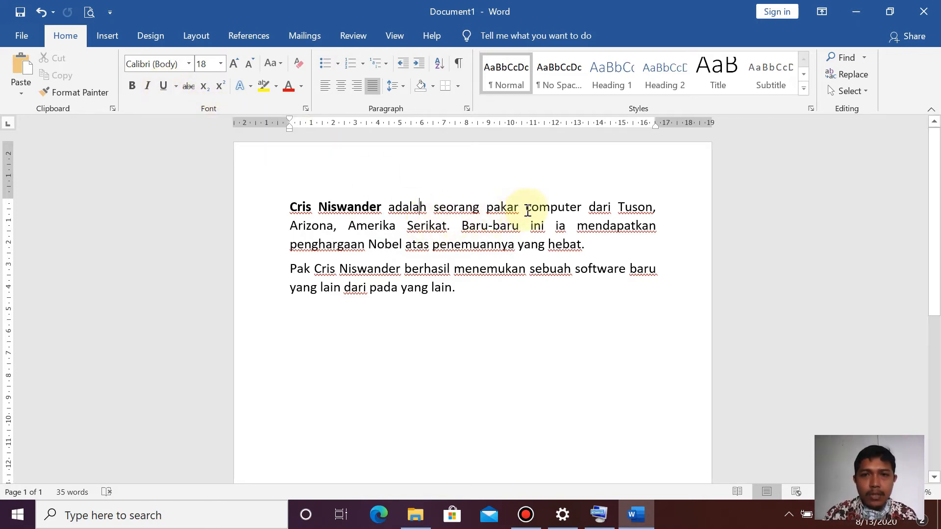
left_click_drag(526, 209, 580, 211)
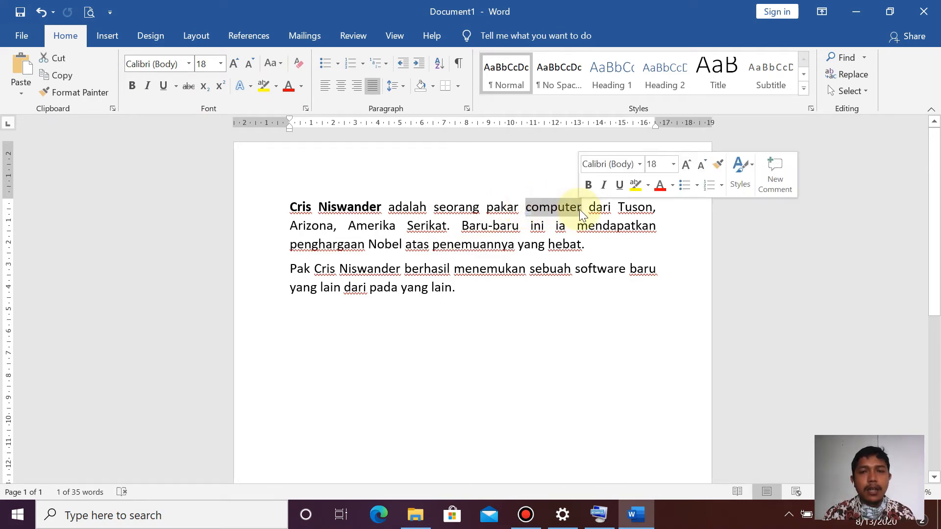
left_click(164, 86)
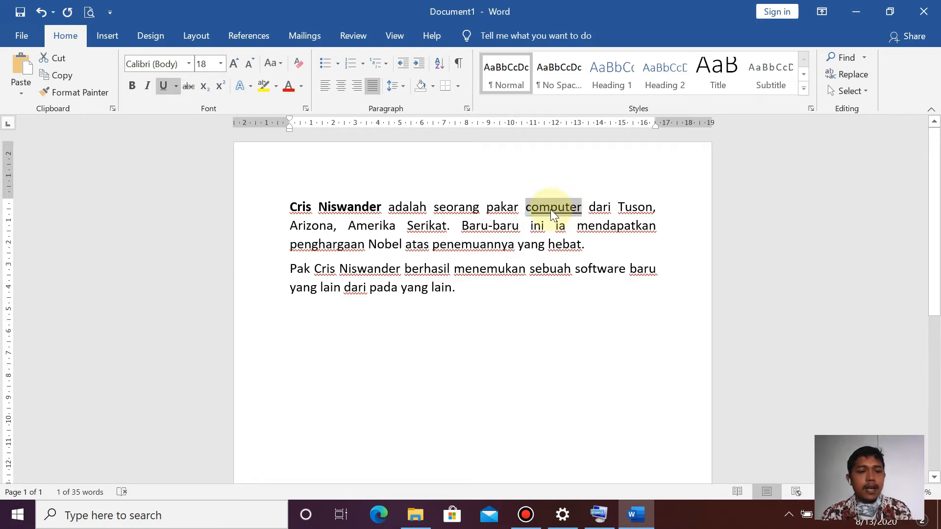
key("ctrl+z")
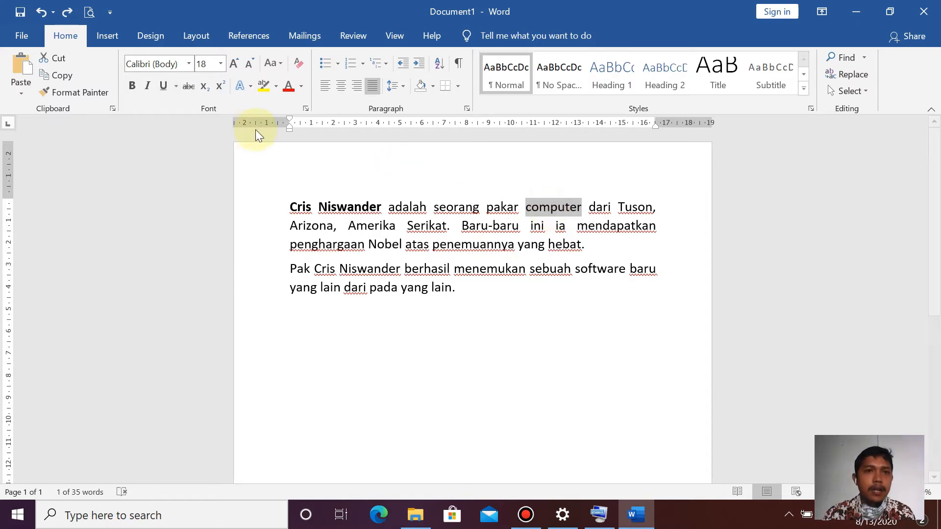
Step: Try a single-line underline on the word "computer" through the Font dialog, and remove it again
left_click(306, 106)
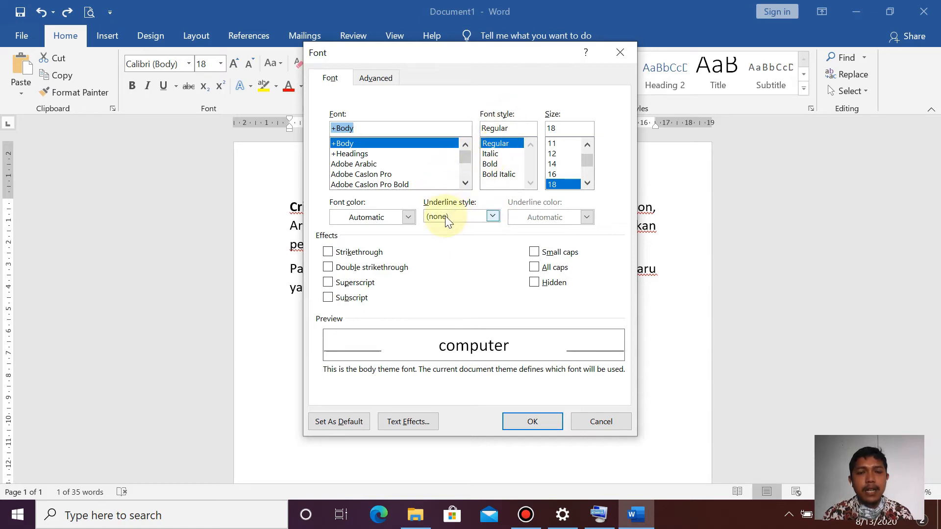
left_click(491, 217)
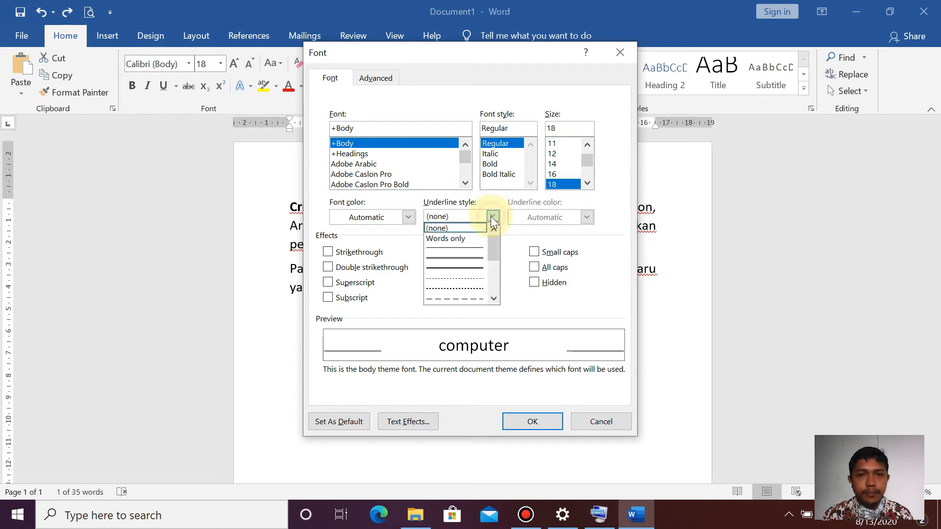
left_click(454, 249)
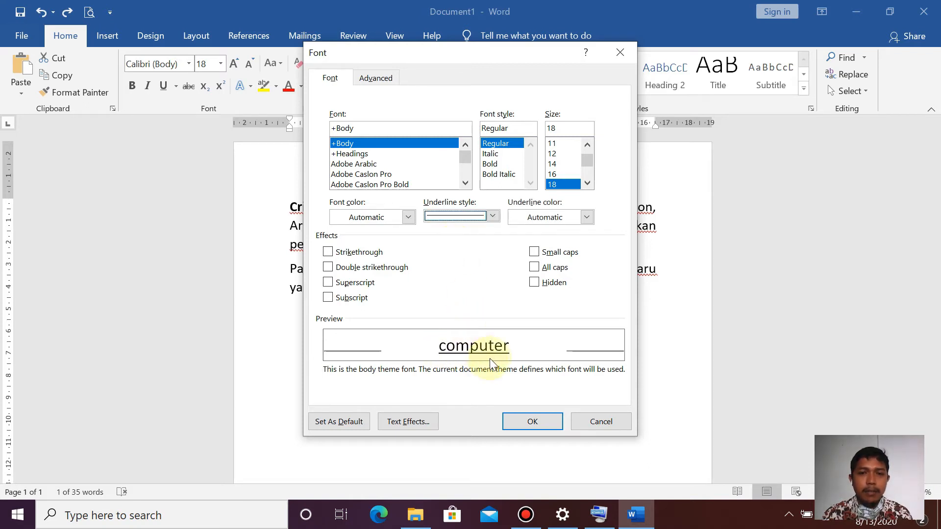
left_click(525, 423)
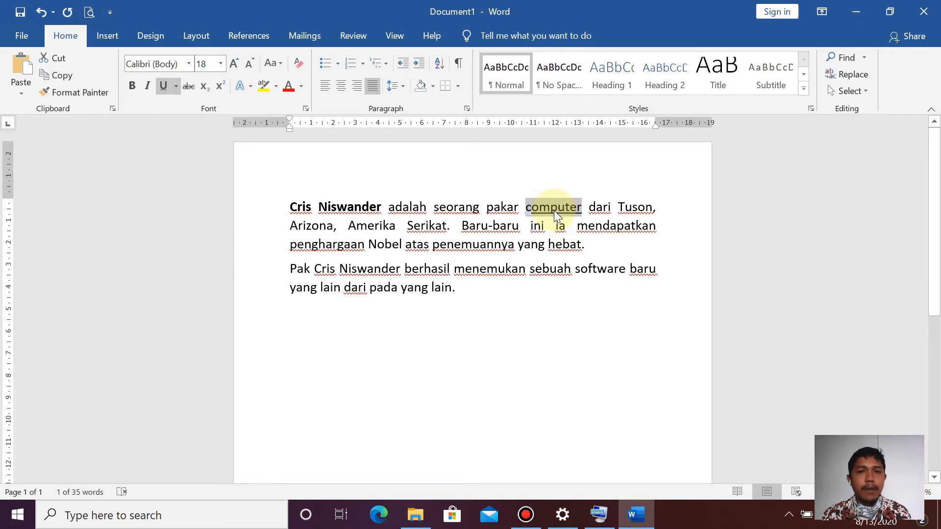
key("ctrl+u")
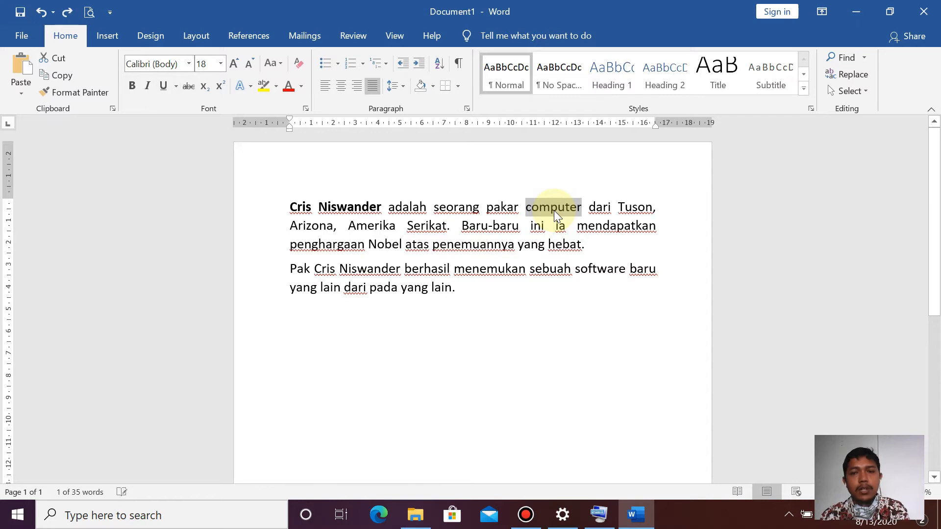
Step: Show the underline shortcut on the On-Screen Keyboard, minimize it, and underline the word "computer"
left_click(603, 517)
key("ctrl")
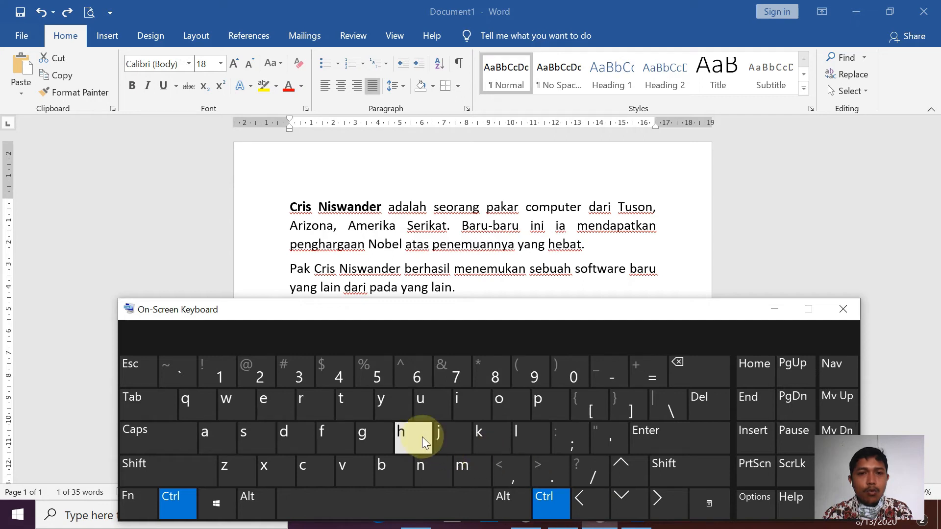
left_click(442, 401)
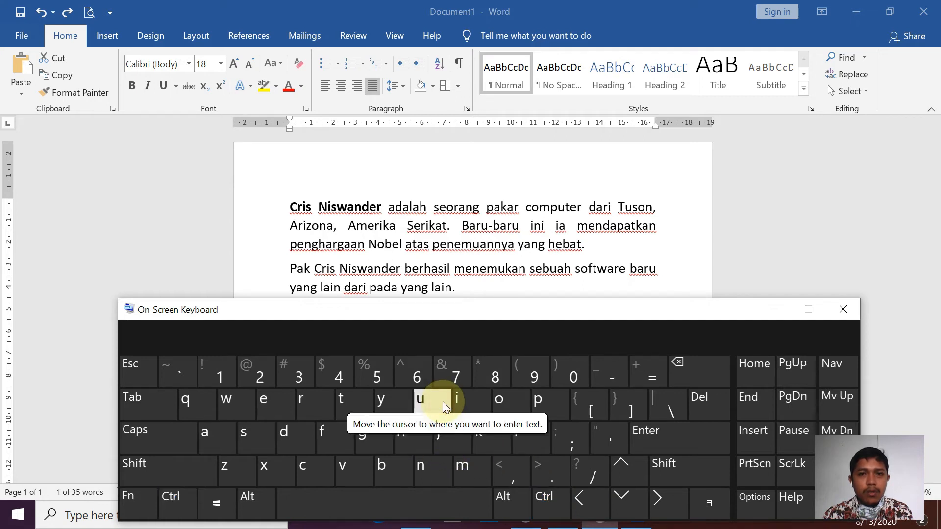
left_click(768, 312)
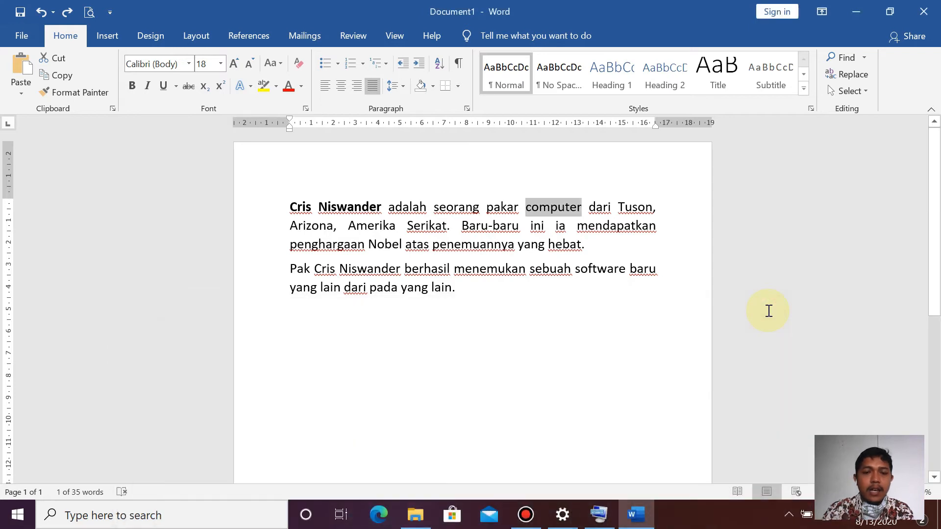
key("ctrl+u")
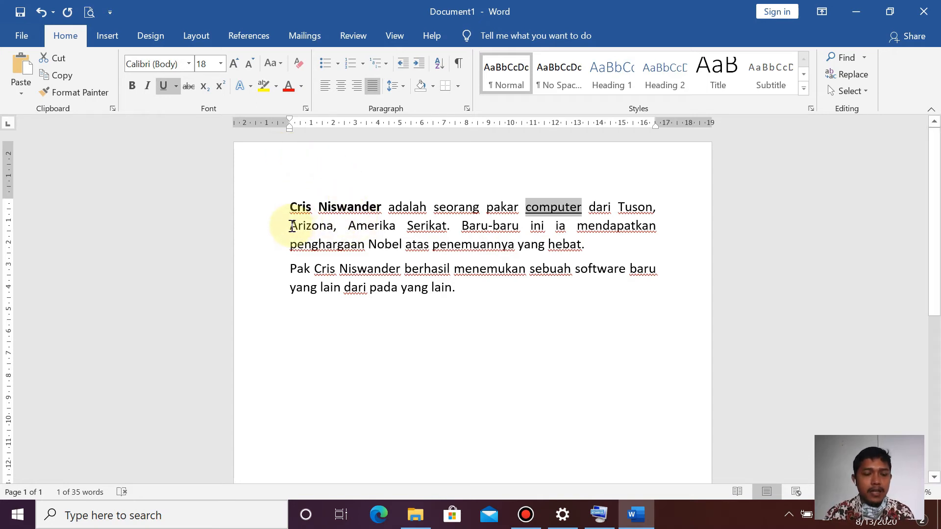
Step: Try italicizing the word "Arizona", view its style in the Font dialog, and undo the italics
left_click_drag(290, 227, 322, 226)
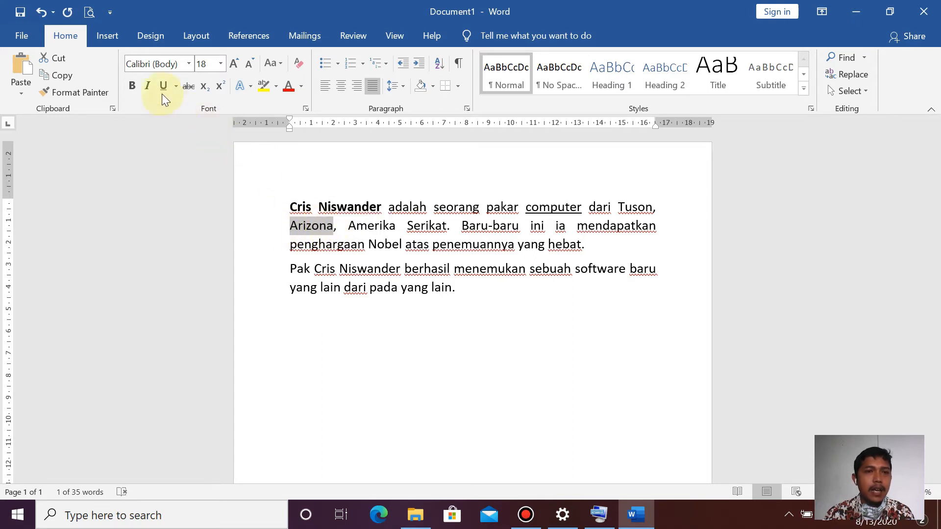
left_click(144, 85)
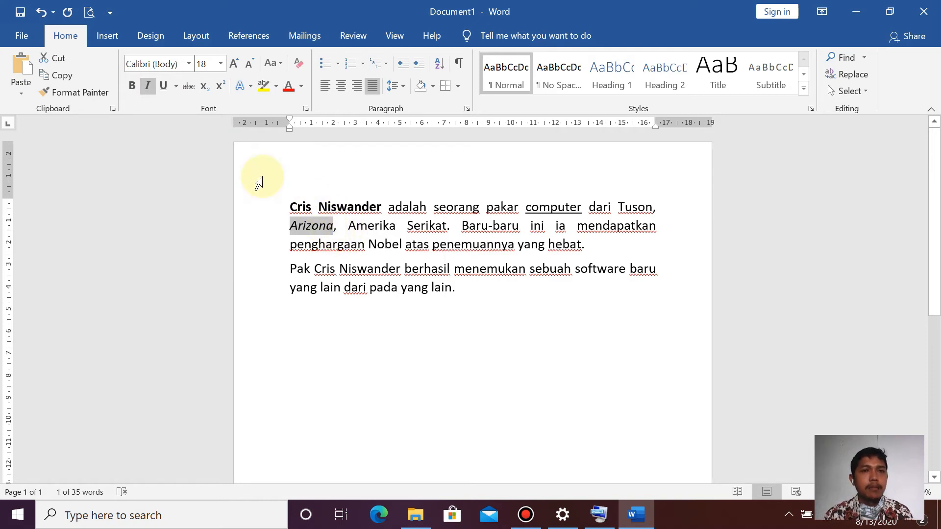
left_click(306, 109)
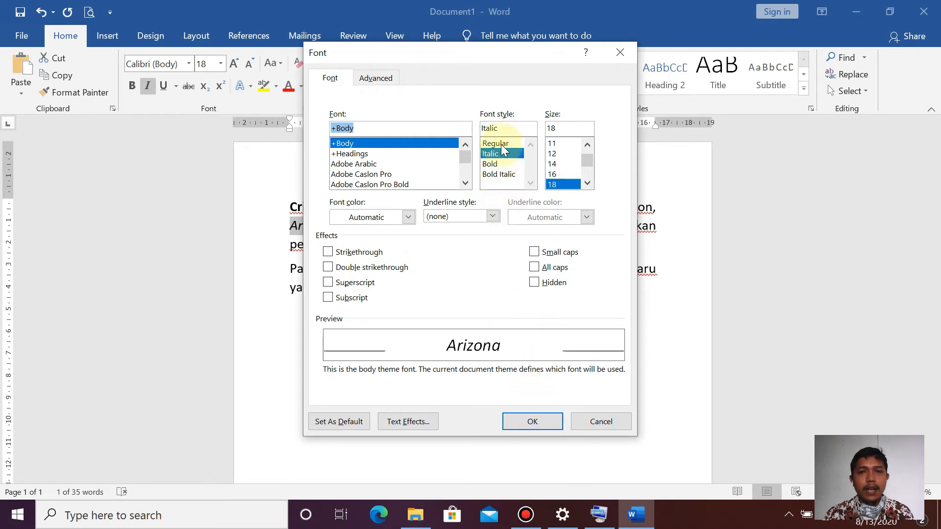
left_click(529, 417)
key("ctrl+z")
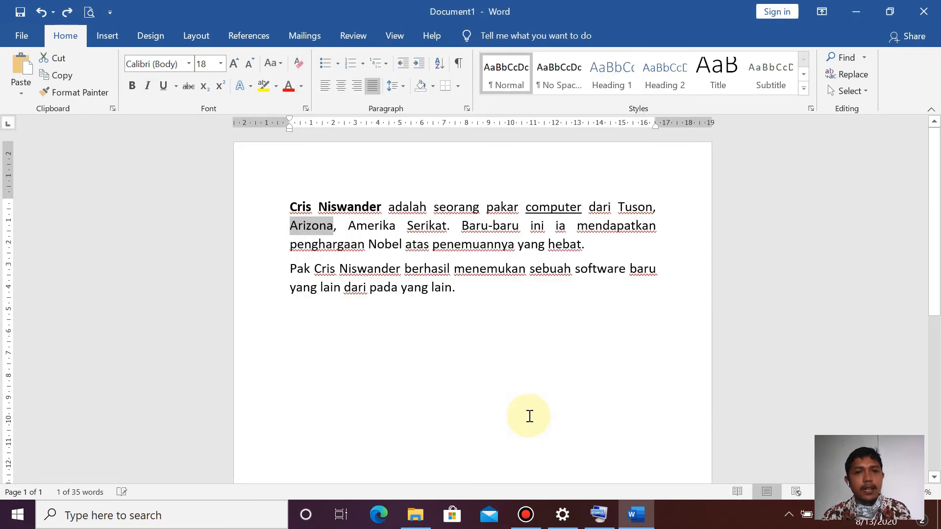
Step: Try the Italic font style on "Arizona" through the Font dialog, and undo it
left_click(306, 110)
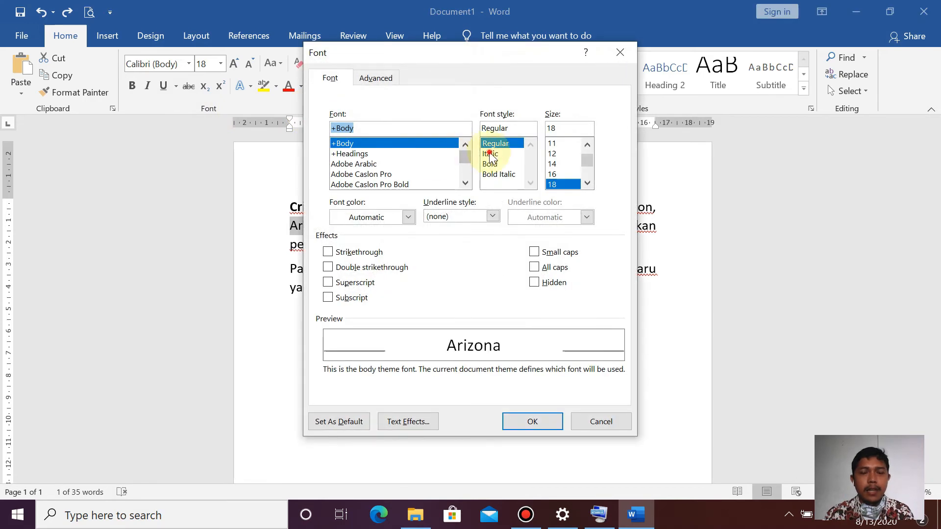
left_click(490, 154)
left_click(525, 422)
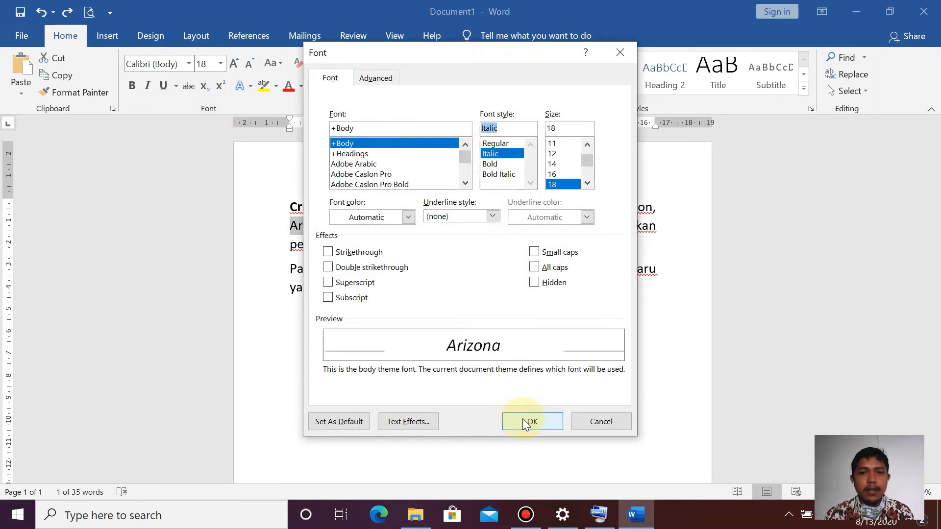
left_click(526, 422)
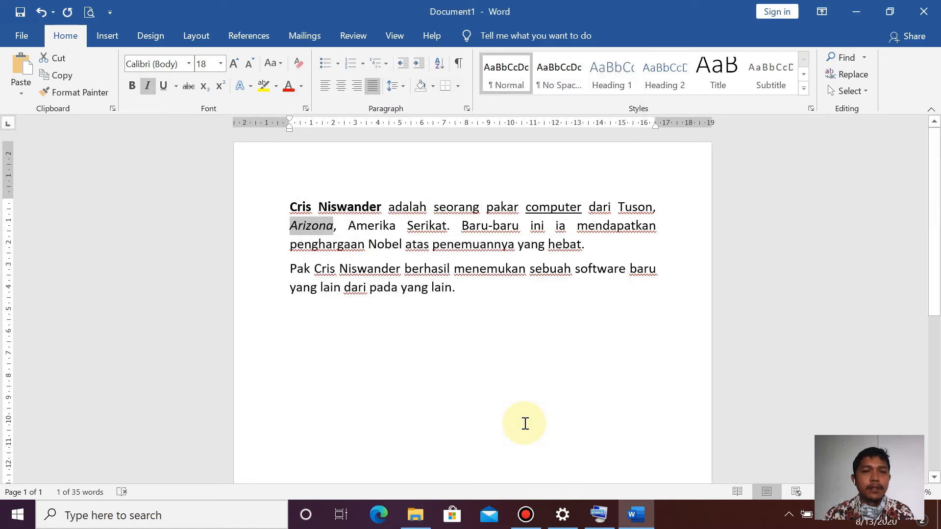
key("ctrl+z")
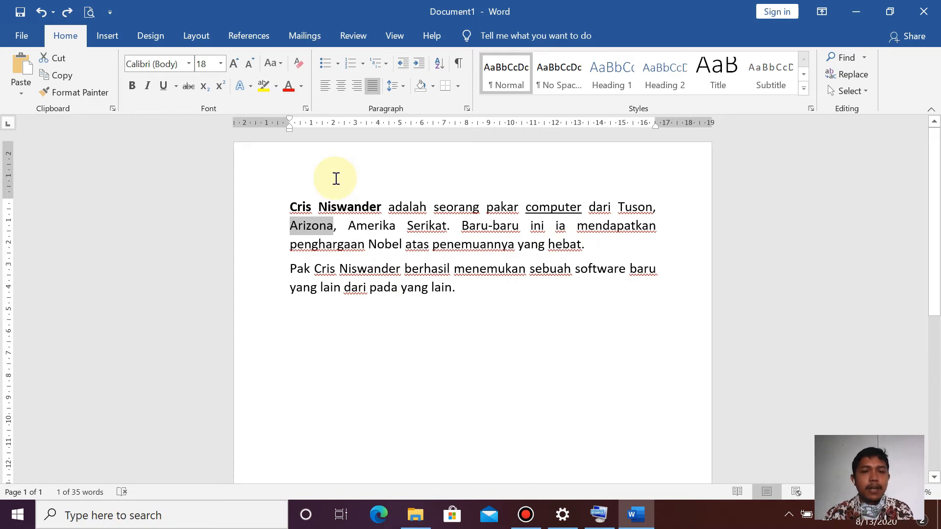
Step: Show the italic shortcut on the On-Screen Keyboard, minimize it, and italicize the word "Arizona"
left_click(599, 515)
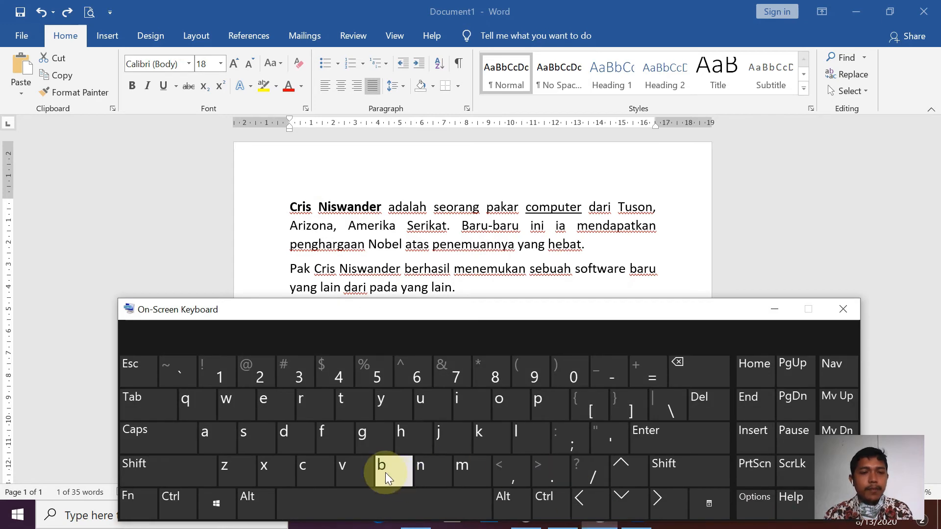
key("ctrl")
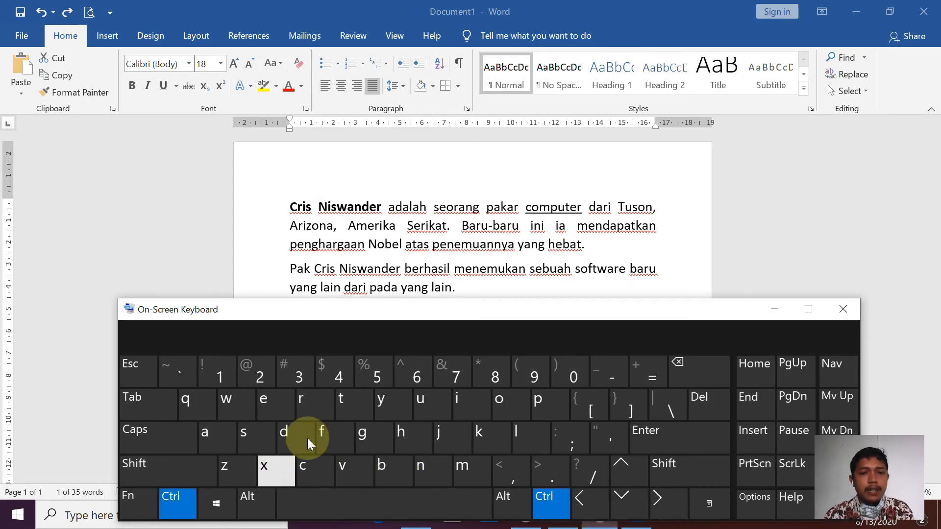
left_click(467, 410, "ctrl")
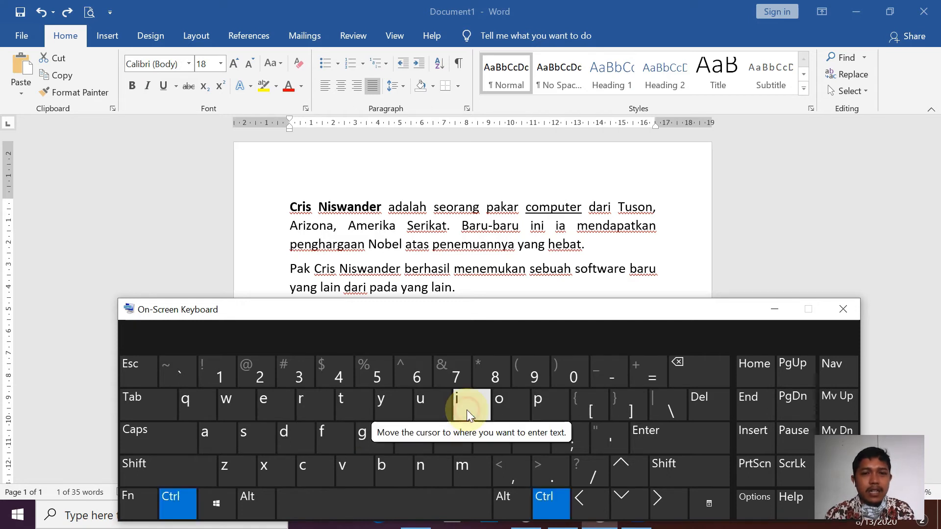
left_click(776, 306)
key("ctrl+i")
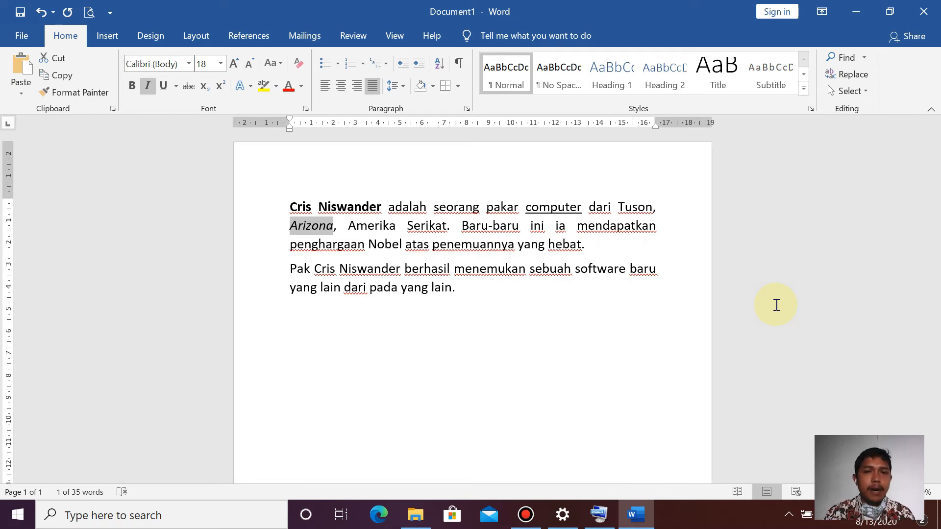
Step: Left-align the second paragraph
left_click(513, 280)
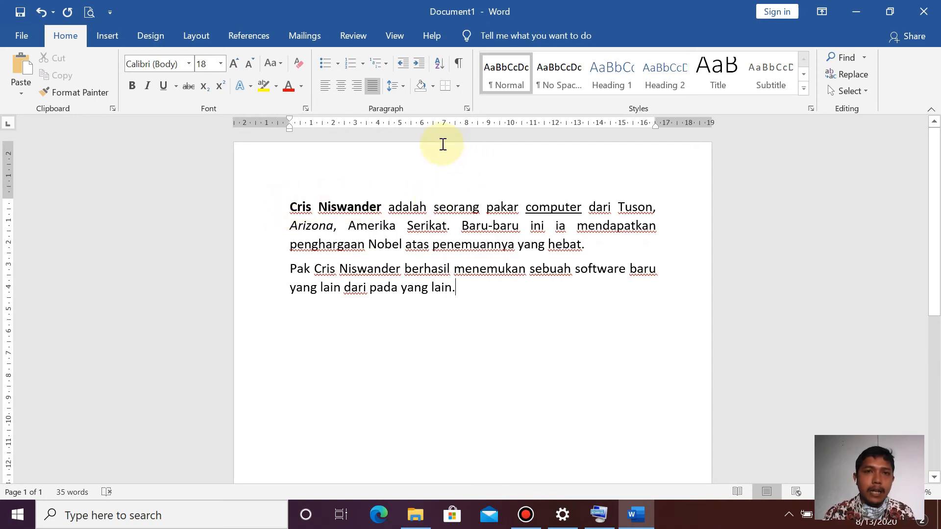
left_click(327, 94)
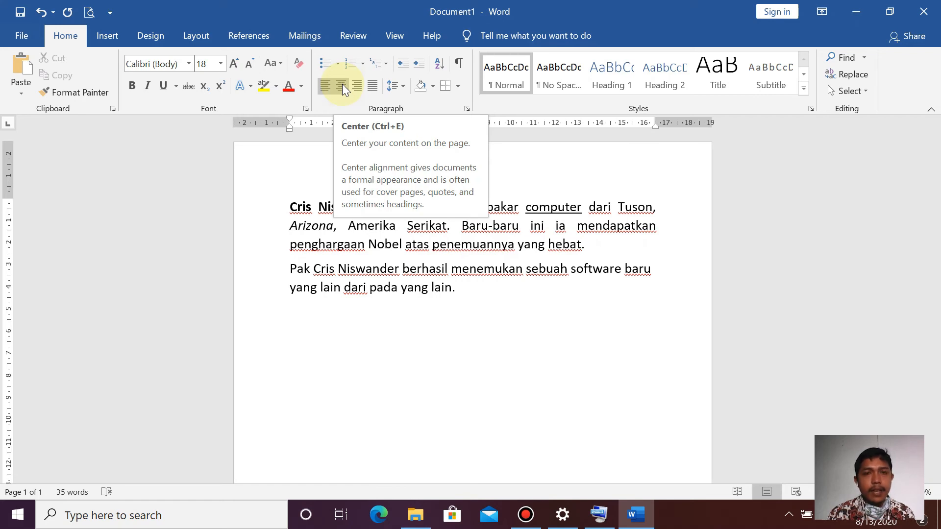
left_click(414, 297)
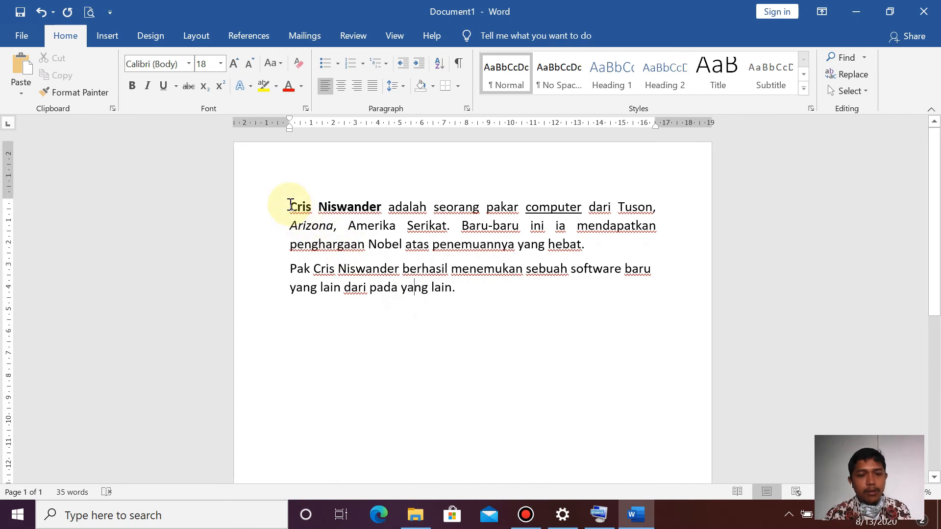
Step: Try centered and right alignment on both paragraphs, and finish with them justified and deselected
left_click_drag(290, 206, 455, 285)
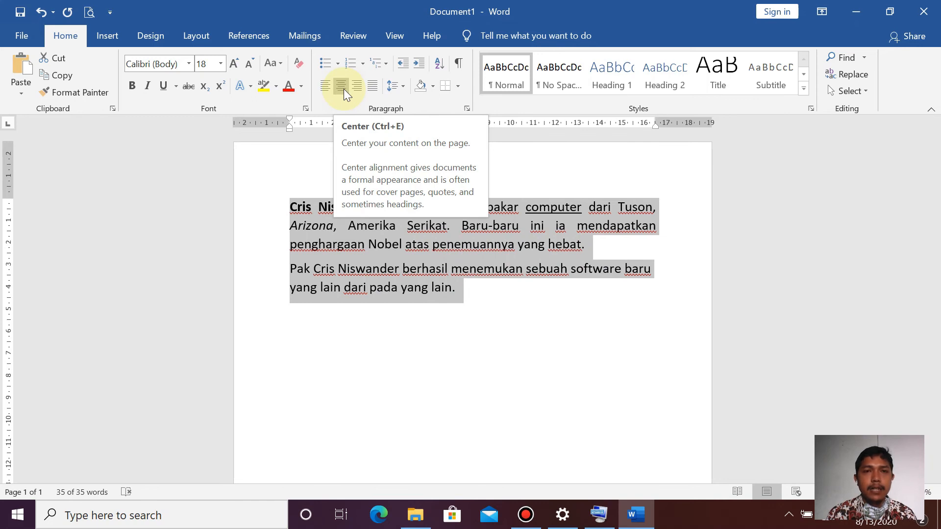
left_click(342, 87)
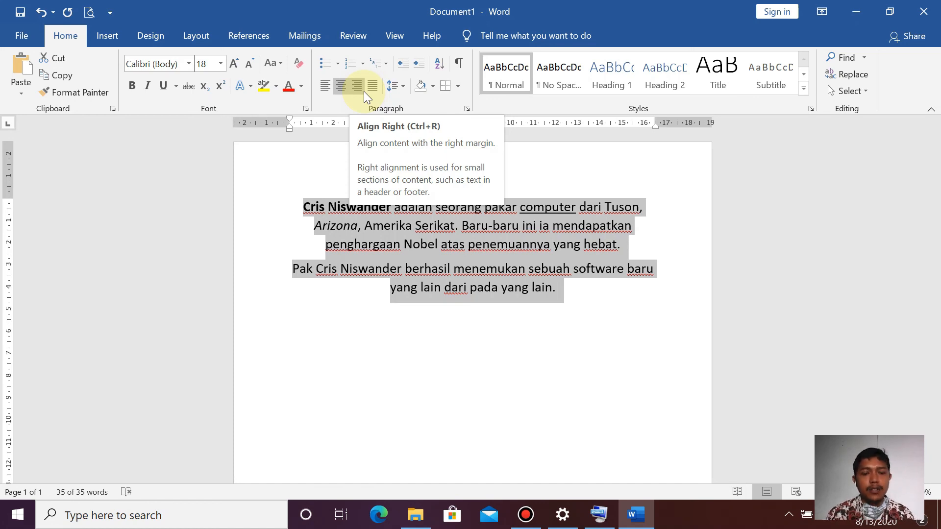
left_click(363, 91)
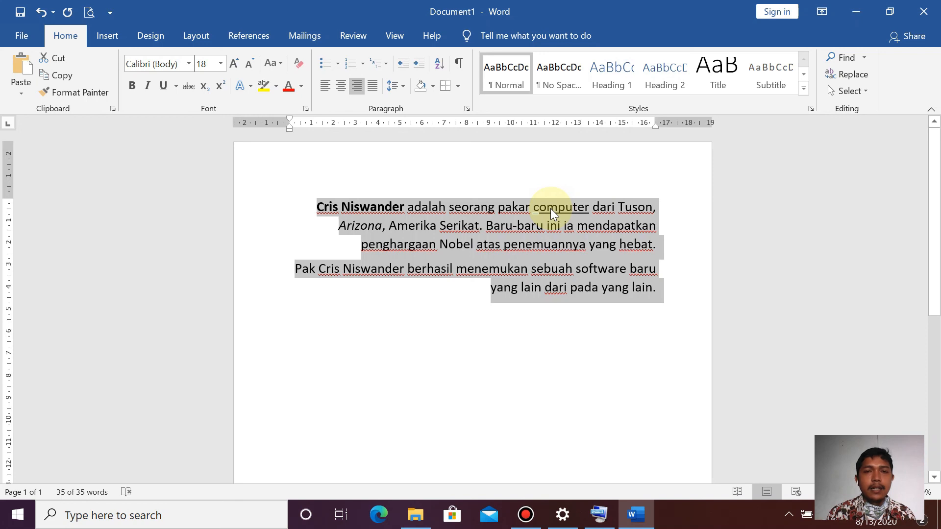
left_click(377, 90)
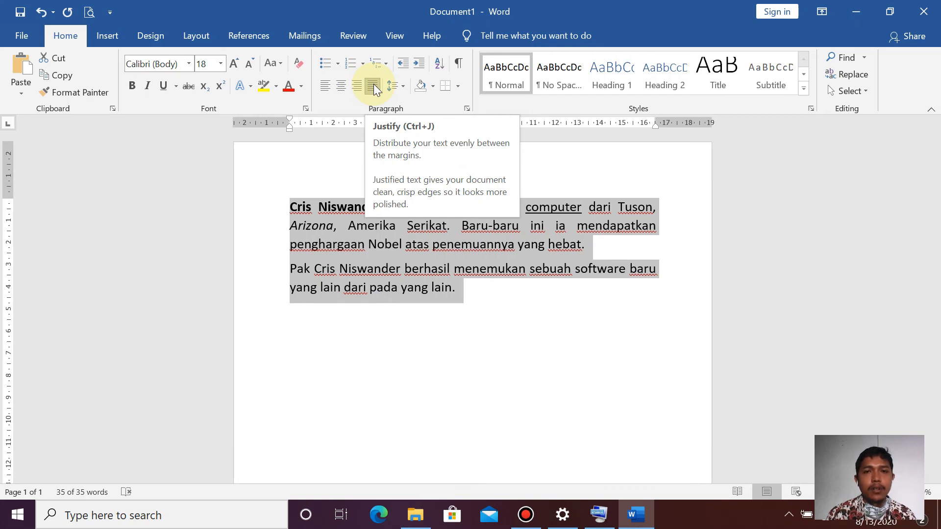
left_click(489, 287)
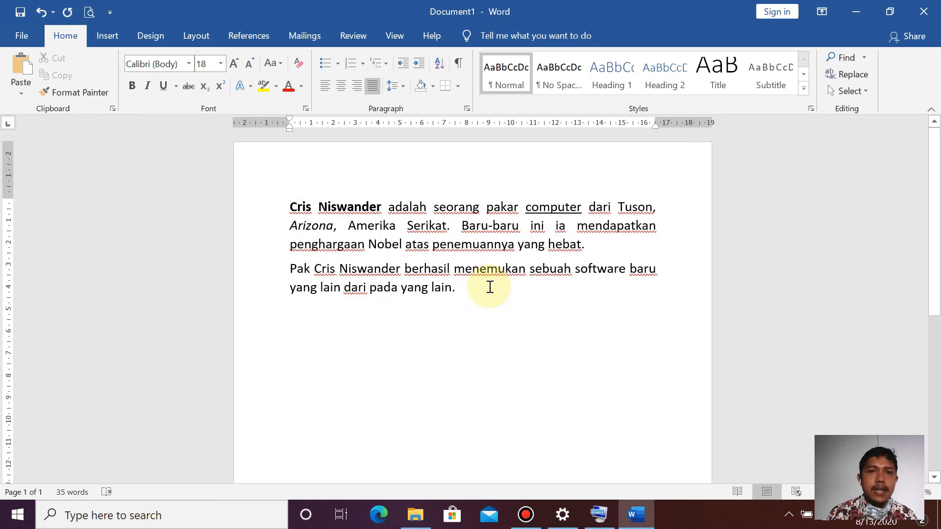